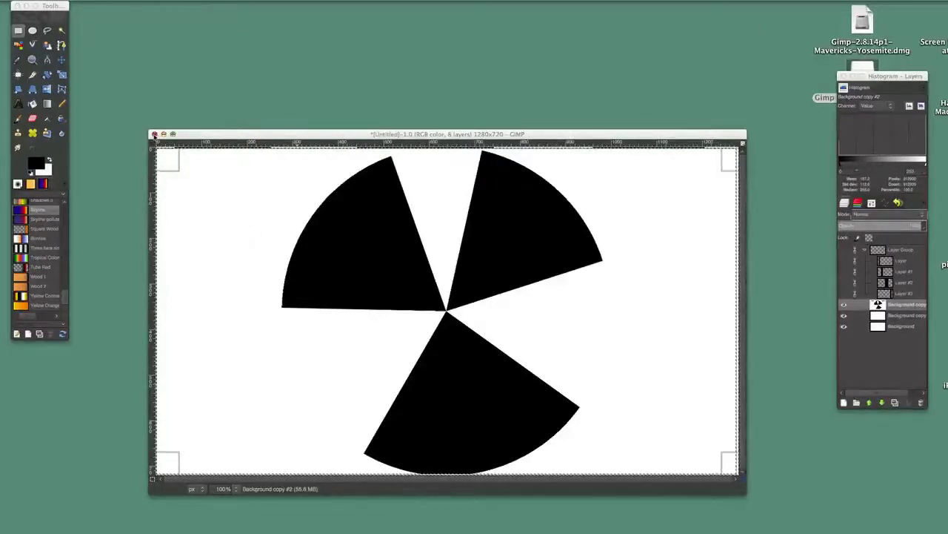
Close the untitled wedge image discarding its changes, and create a new blank 1280 × 720 px image.
{"action": "left_click", "coordinate": [154, 134]}
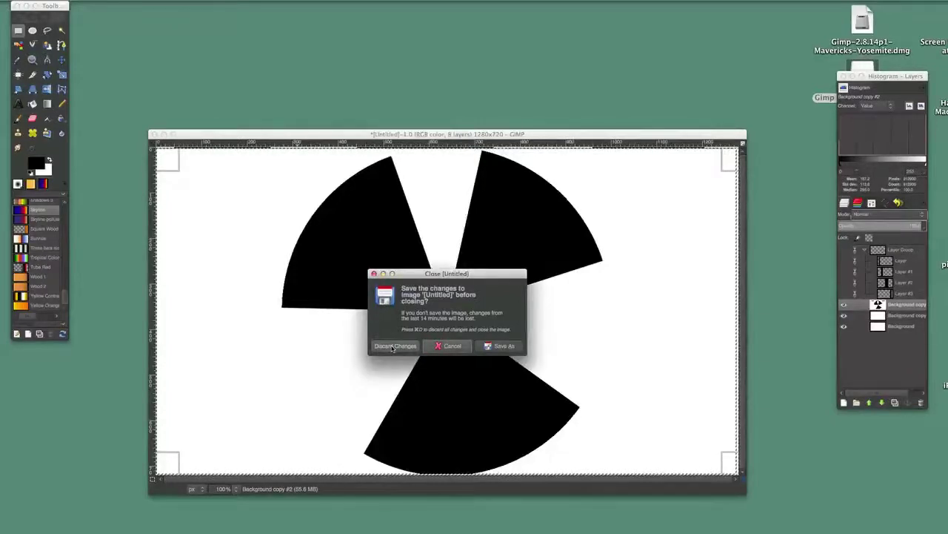
{"action": "left_click", "coordinate": [393, 346]}
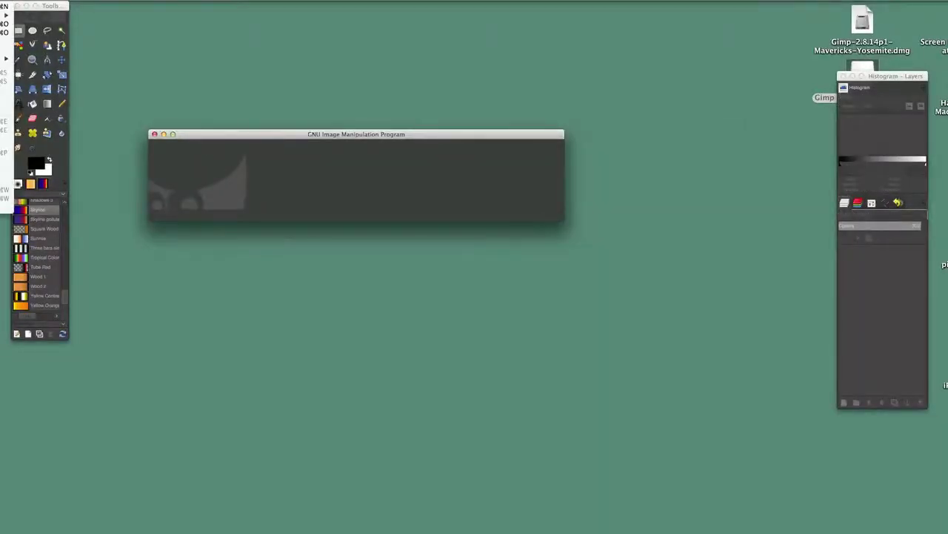
{"action": "key", "text": "super+n"}
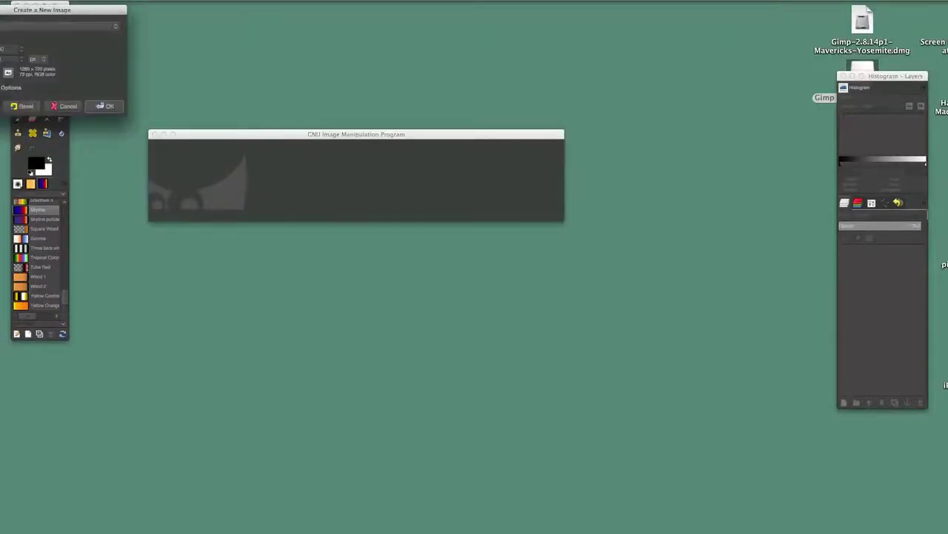
{"action": "left_click", "coordinate": [104, 106]}
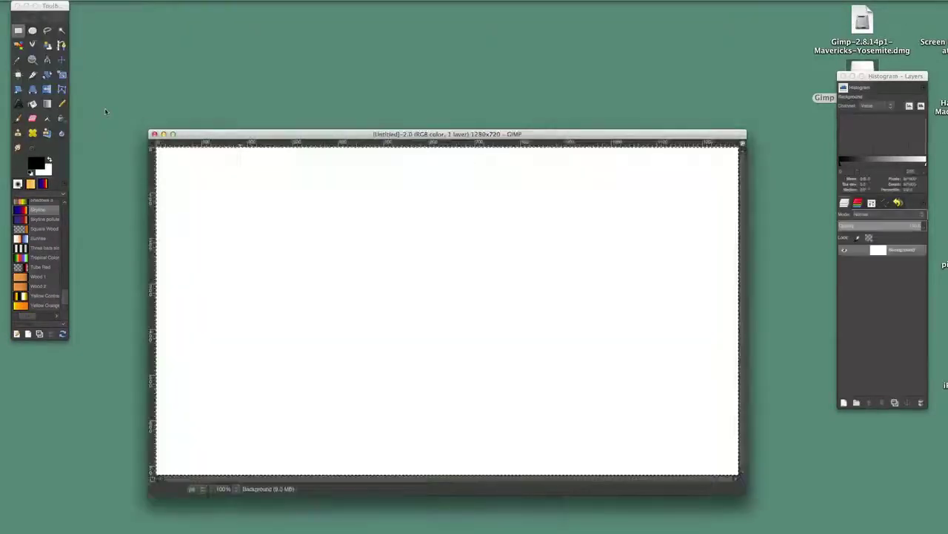
Select a full-height vertical stripe about 280 px wide, starting about 85 px from the canvas's left edge, and fill it with black.
{"action": "left_click", "coordinate": [19, 32]}
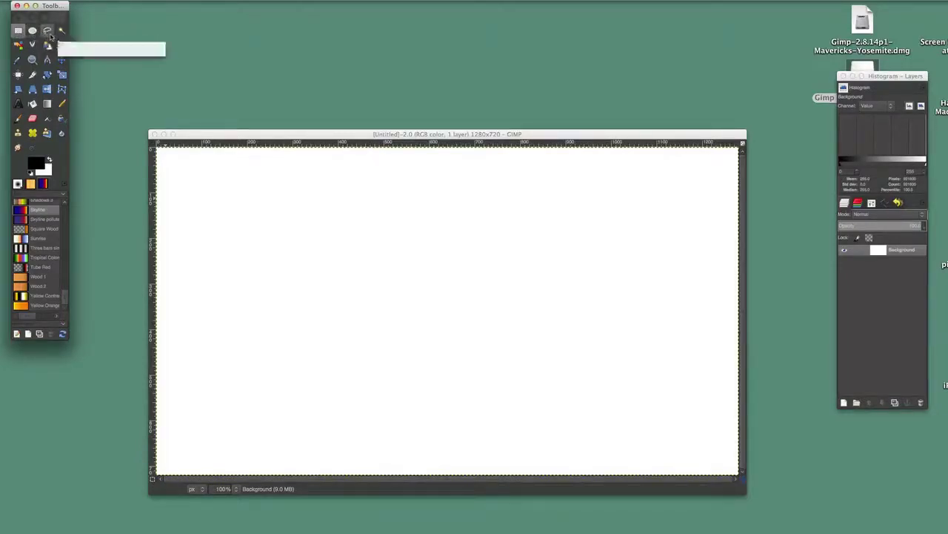
{"action": "left_click", "coordinate": [19, 34]}
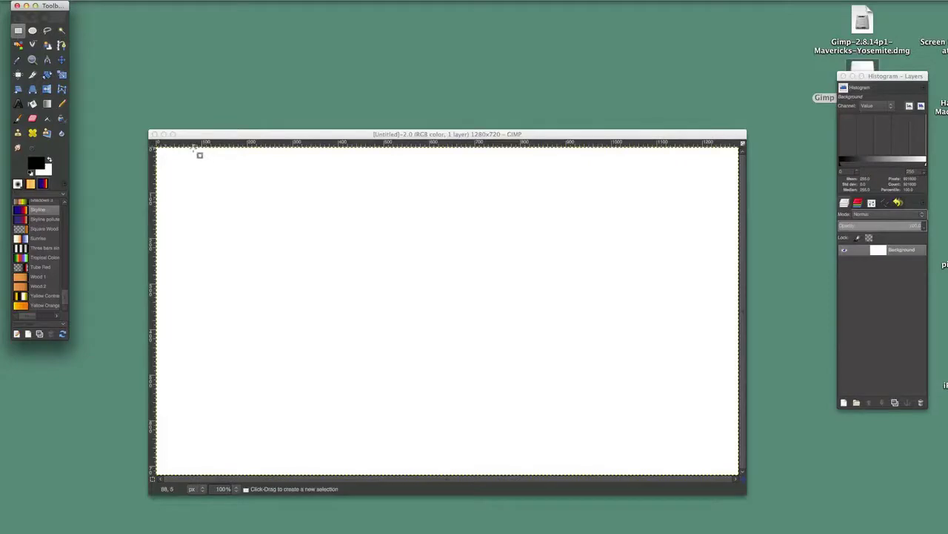
{"action": "mouse_move", "coordinate": [191, 143]}
{"action": "left_mouse_down"}
{"action": "mouse_move", "coordinate": [222, 165]}
{"action": "mouse_move", "coordinate": [216, 151]}
{"action": "mouse_move", "coordinate": [191, 146]}
{"action": "left_mouse_up"}
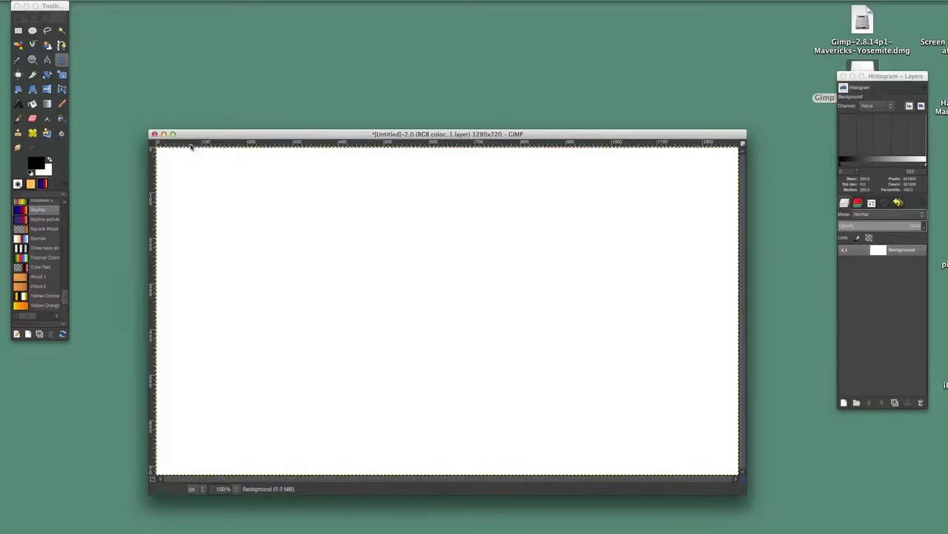
{"action": "left_click", "coordinate": [17, 31]}
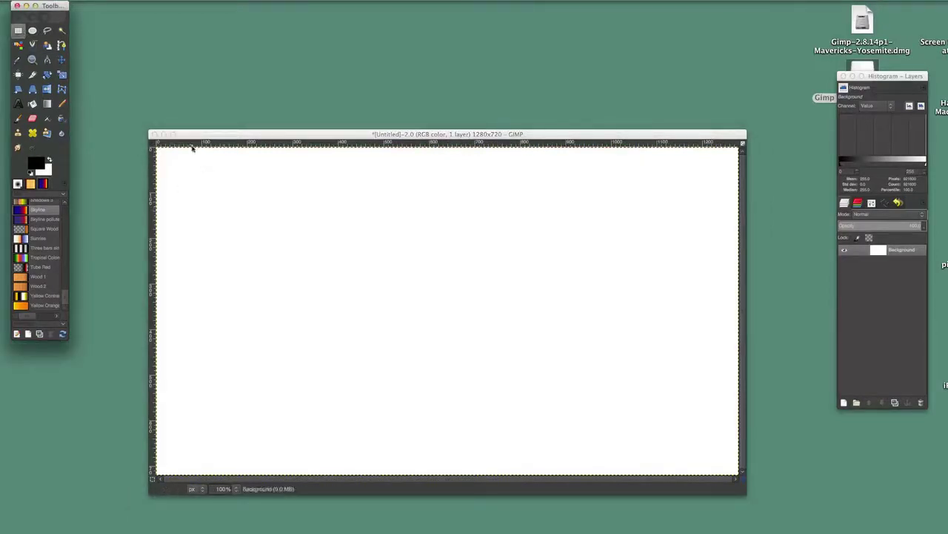
{"action": "left_click_drag", "start_coordinate": [194, 148], "coordinate": [320, 471]}
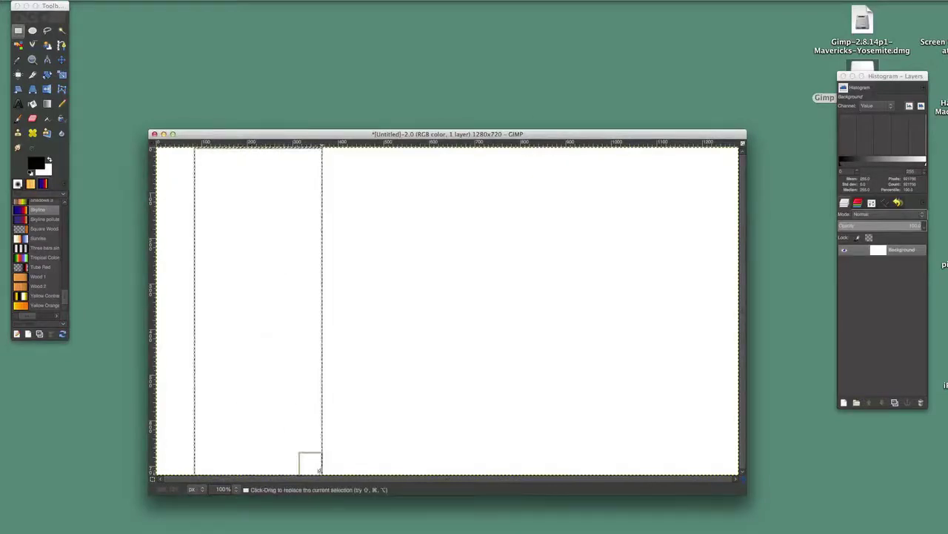
{"action": "left_click", "coordinate": [32, 106]}
{"action": "left_click", "coordinate": [180, 203]}
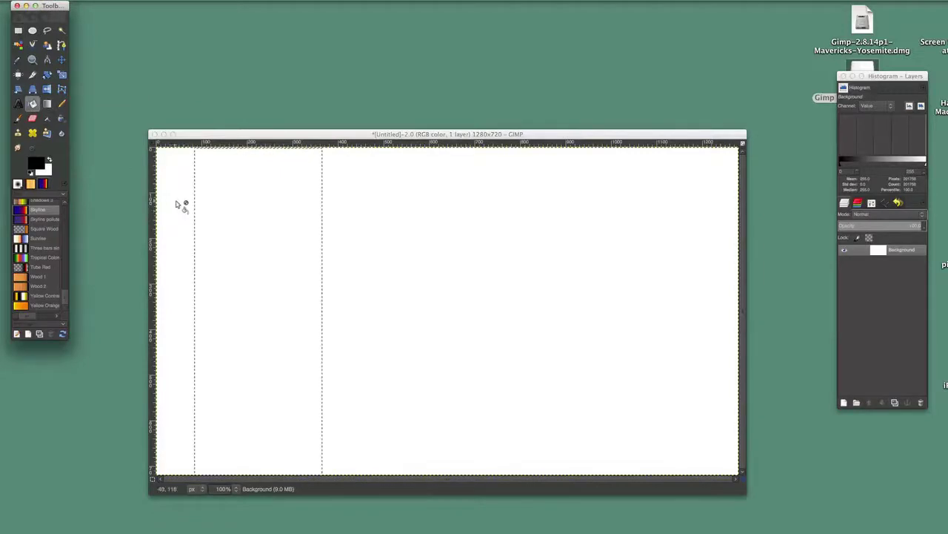
{"action": "left_click", "coordinate": [227, 208]}
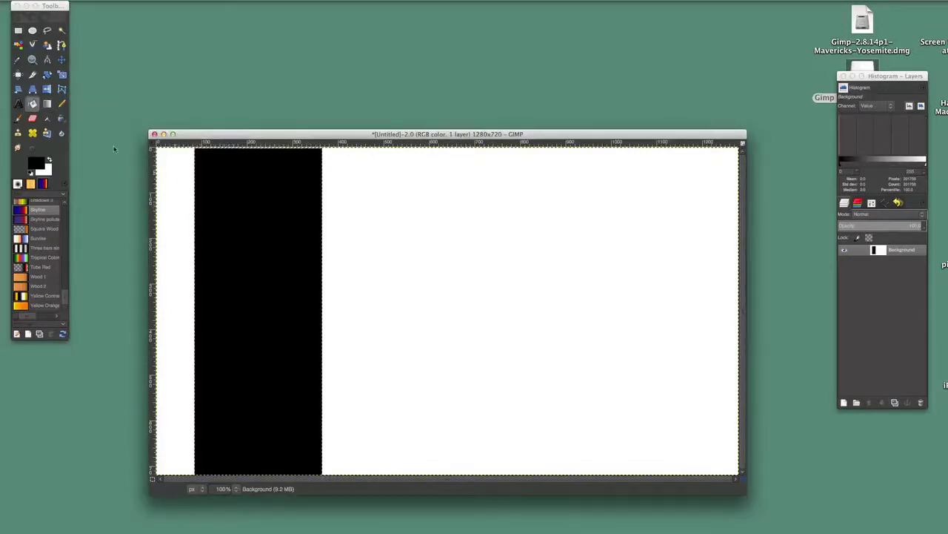
Add a second full-height black stripe about 310 px wide, starting about 550 px from the canvas's left edge.
{"action": "left_click", "coordinate": [19, 31]}
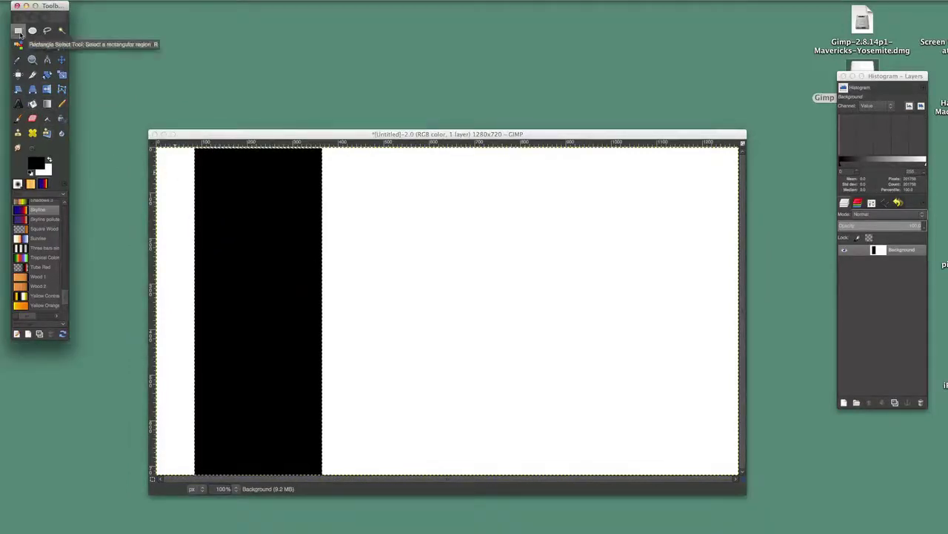
{"action": "left_click", "coordinate": [409, 151]}
{"action": "left_click_drag", "start_coordinate": [431, 162], "coordinate": [549, 470]}
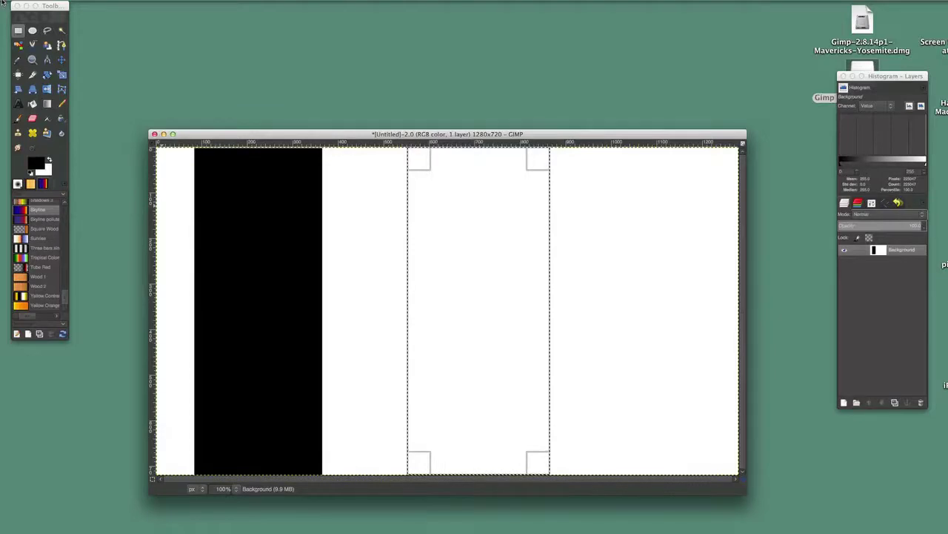
{"action": "left_click", "coordinate": [32, 105]}
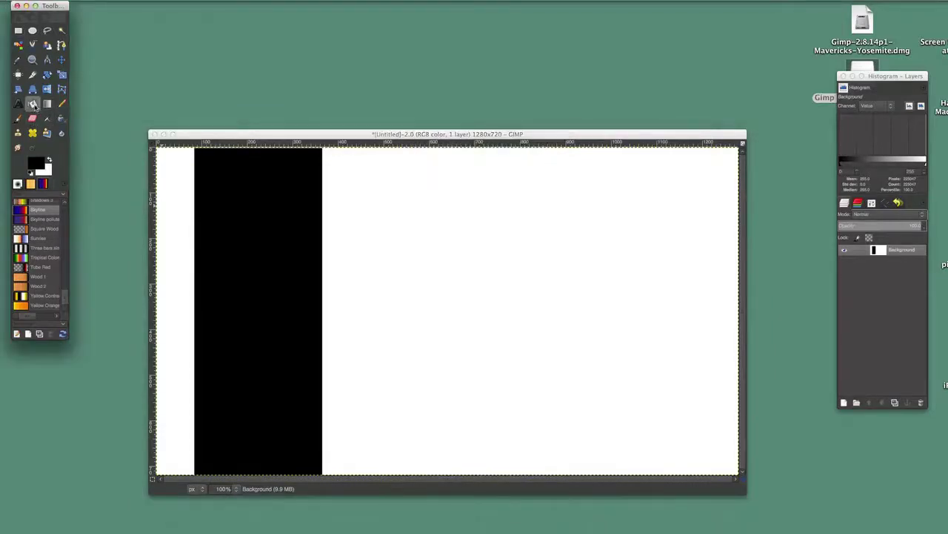
{"action": "left_click", "coordinate": [459, 231]}
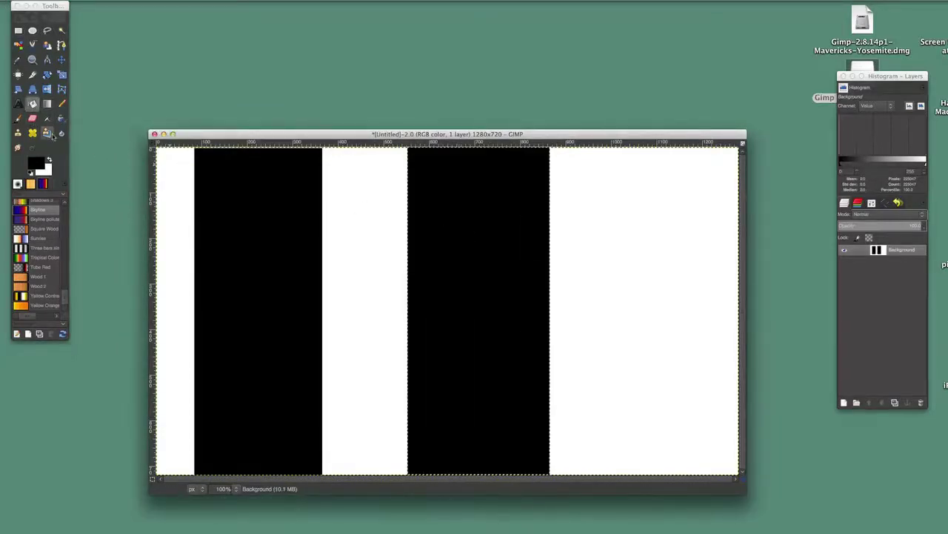
Add a third full-height black stripe about 210 px wide, starting about 1020 px from the canvas's left edge.
{"action": "left_click", "coordinate": [17, 31]}
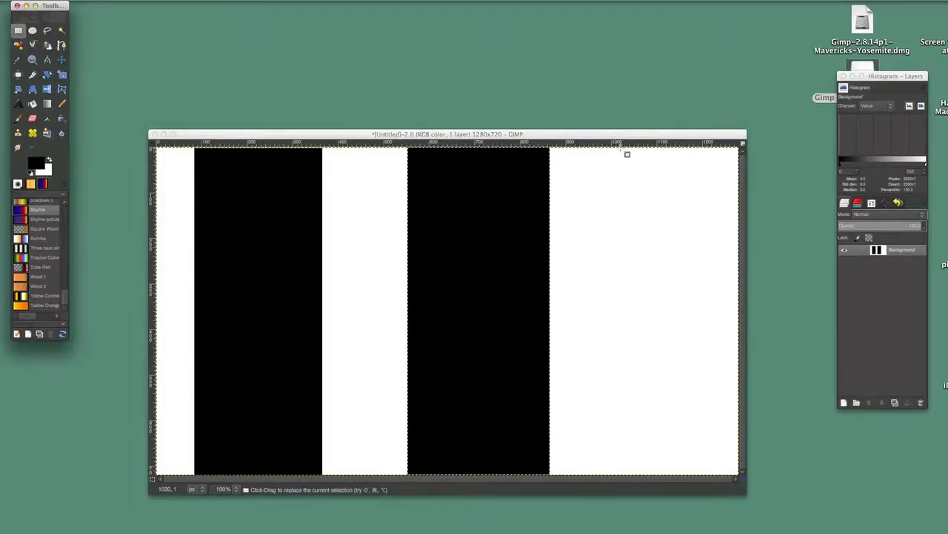
{"action": "left_click_drag", "start_coordinate": [627, 153], "coordinate": [718, 475]}
{"action": "left_click", "coordinate": [32, 103]}
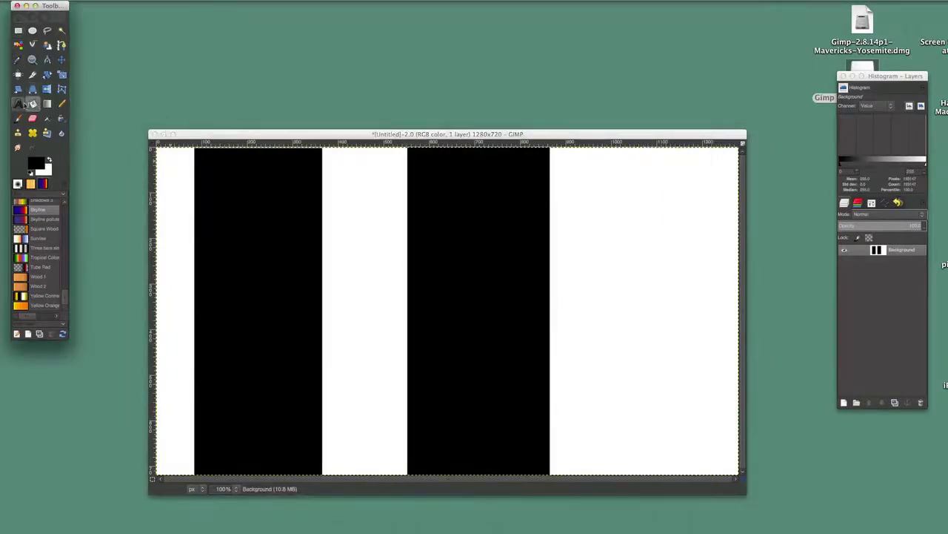
{"action": "left_click", "coordinate": [642, 237]}
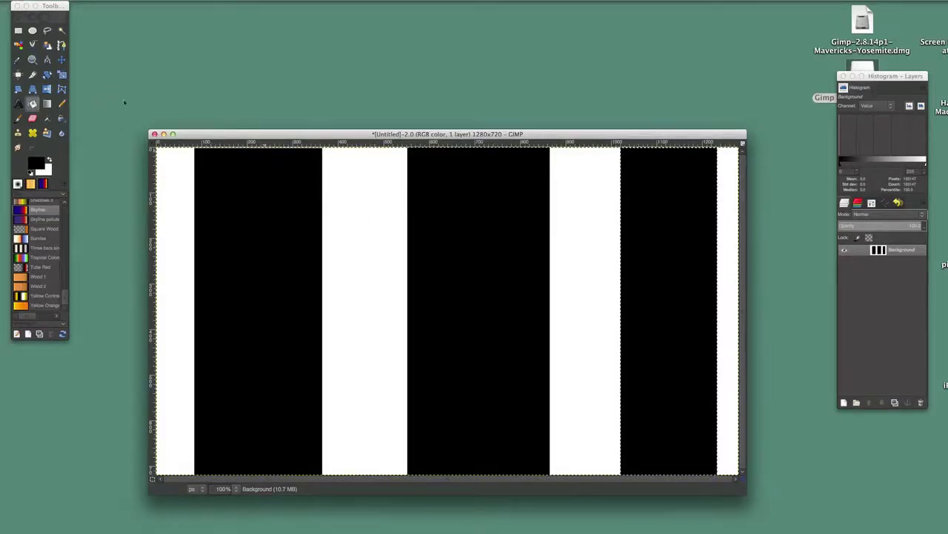
Select the whole striped canvas and apply the Polar Coordinates distortion with circle depth 100, offset angle 0, Map from top and To polar enabled.
{"action": "left_click", "coordinate": [17, 31]}
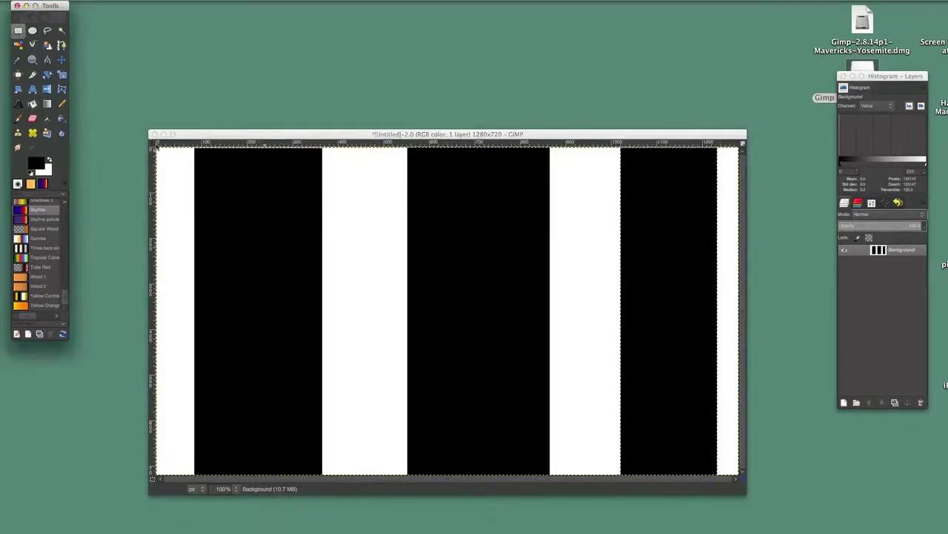
{"action": "left_click_drag", "start_coordinate": [158, 148], "coordinate": [744, 472]}
{"action": "left_click", "coordinate": [88, 5]}
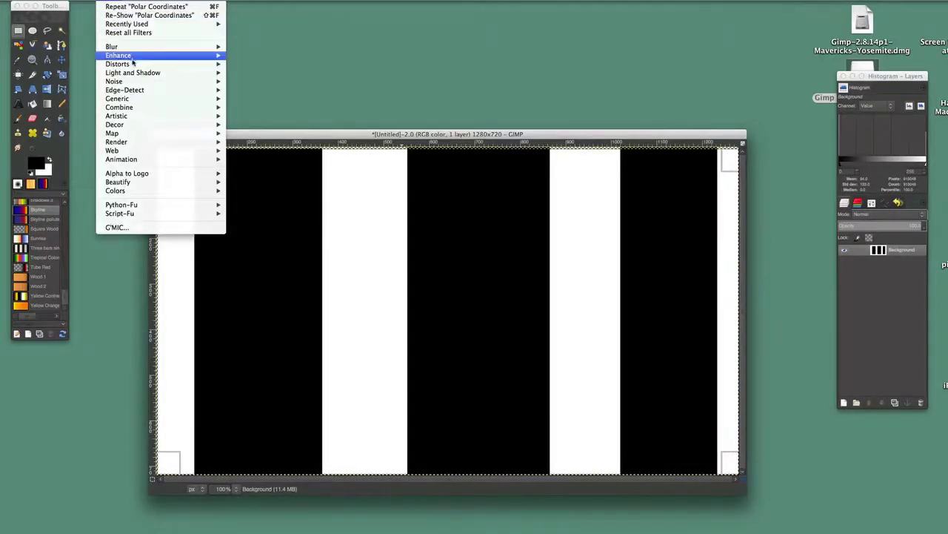
{"action": "mouse_move", "coordinate": [134, 70]}
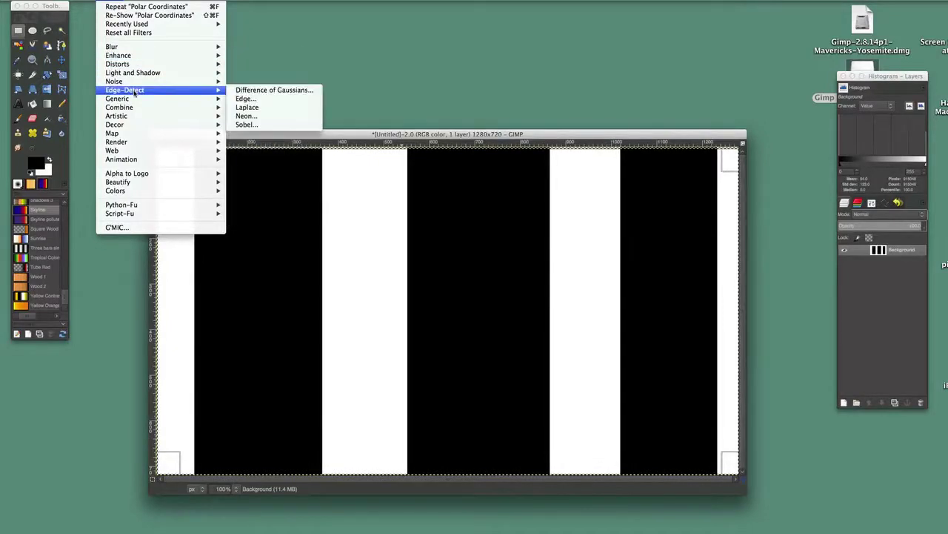
{"action": "mouse_move", "coordinate": [135, 119]}
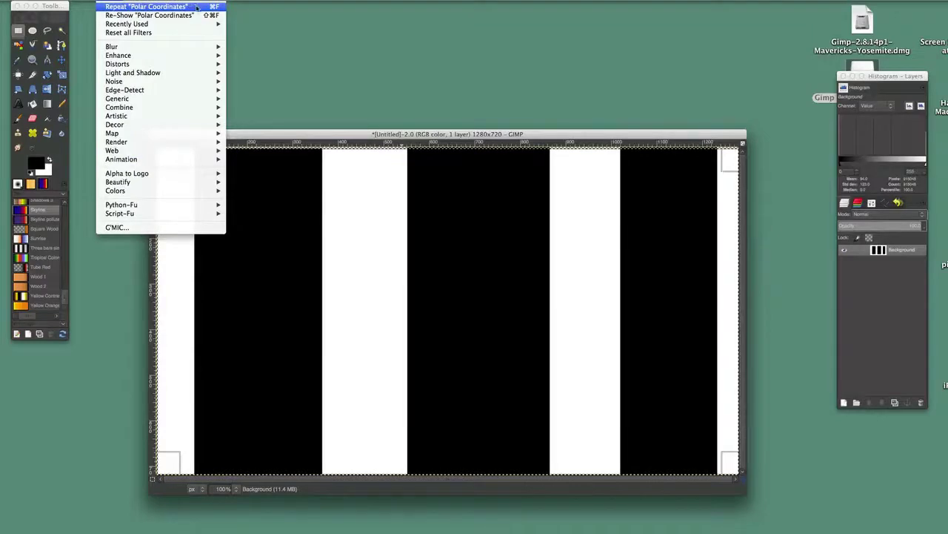
{"action": "mouse_move", "coordinate": [174, 58]}
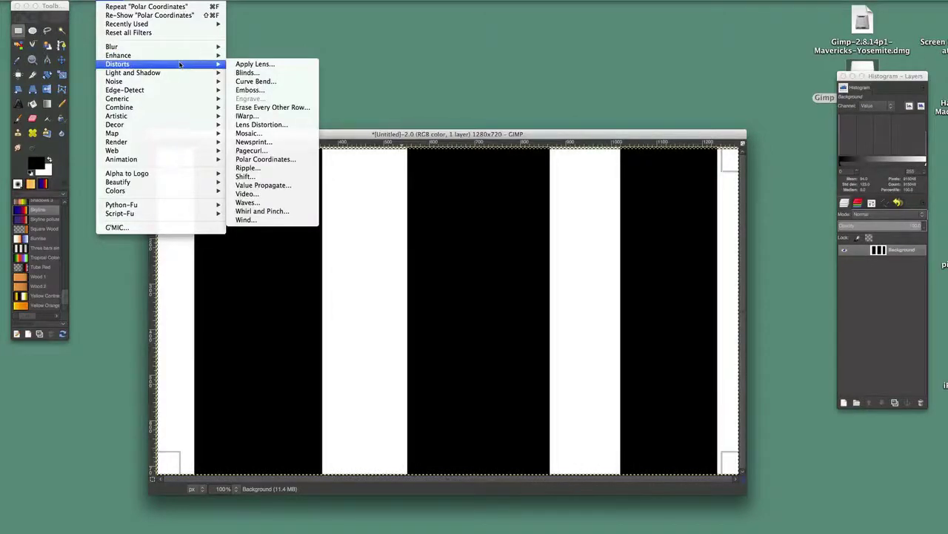
{"action": "left_click", "coordinate": [285, 161]}
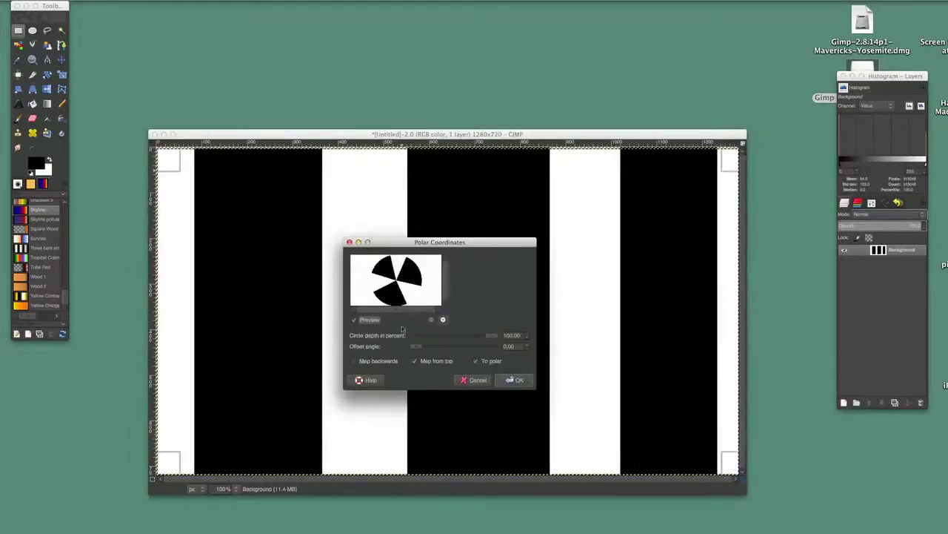
{"action": "left_click", "coordinate": [415, 361]}
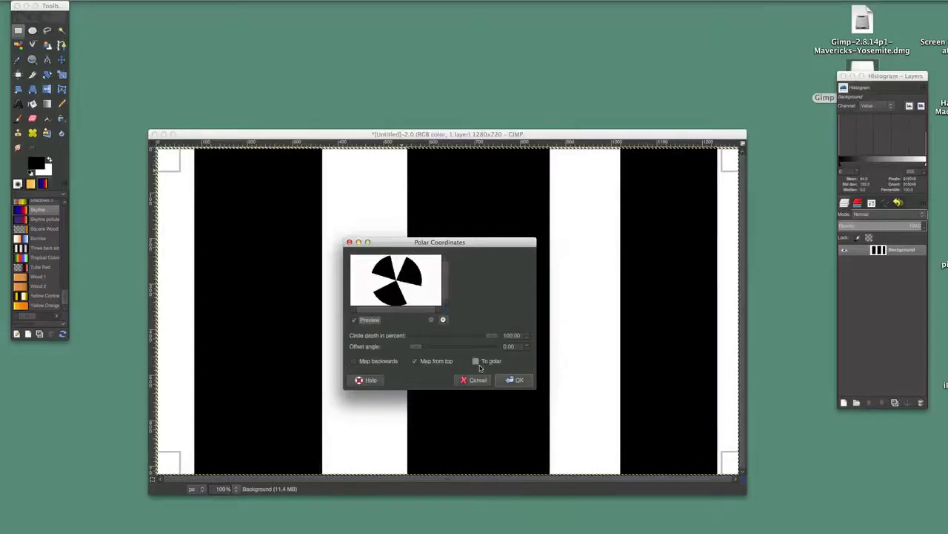
{"action": "left_click", "coordinate": [448, 364]}
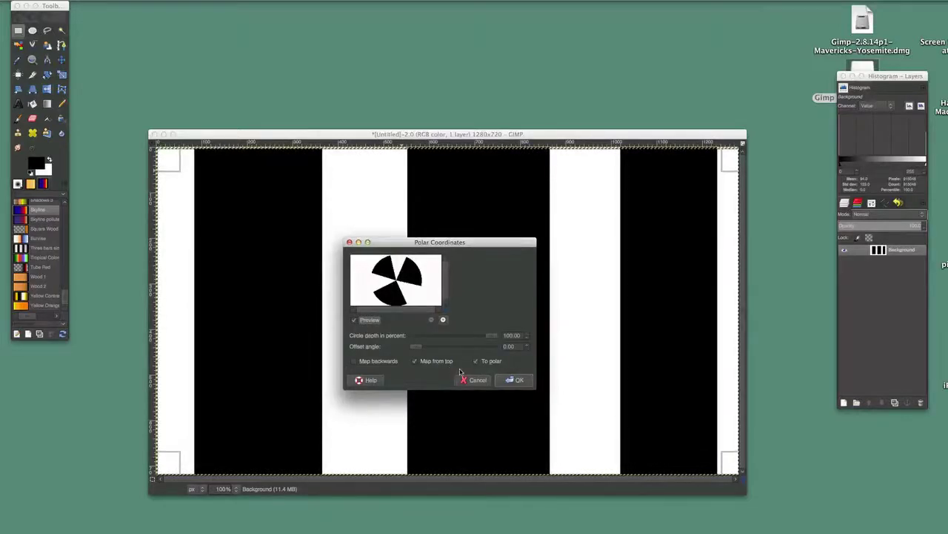
{"action": "left_click", "coordinate": [520, 380]}
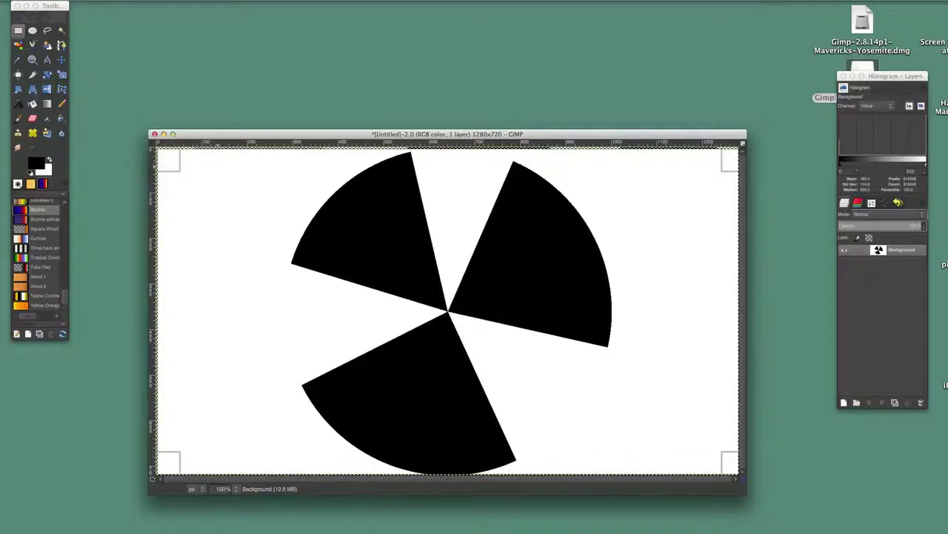
Open the image file "Youtube End Slate copy.psd".
{"action": "key", "text": "ctrl+o"}
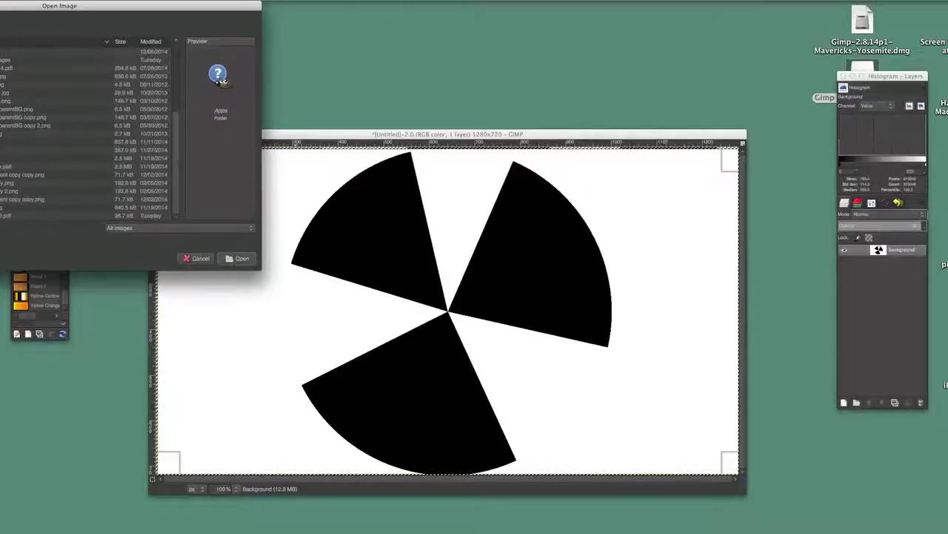
{"action": "left_click", "coordinate": [74, 158]}
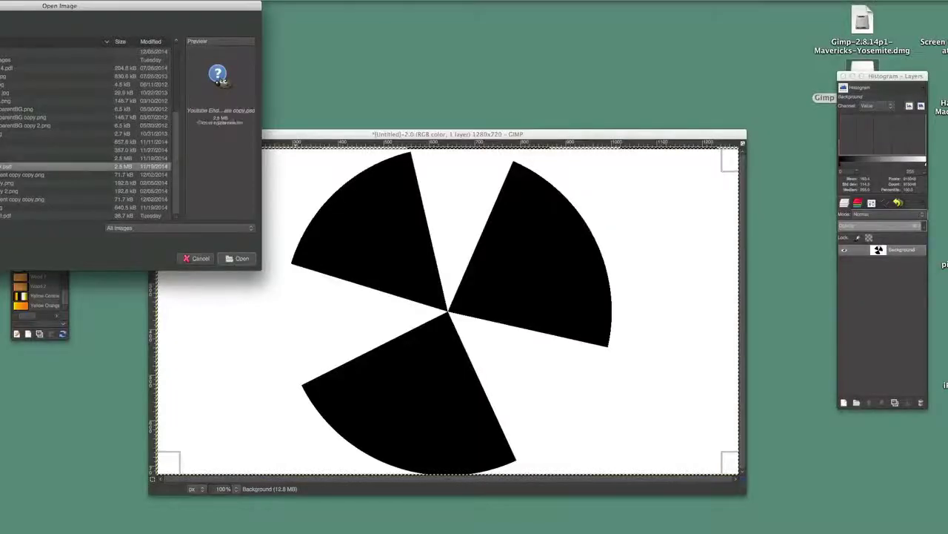
{"action": "left_click", "coordinate": [242, 259]}
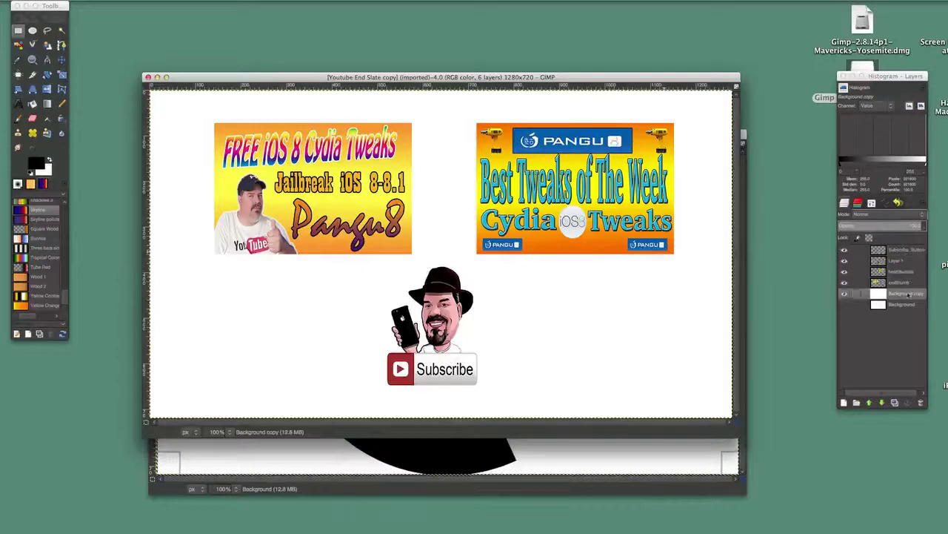
Toggle the visibility of Layer 1 off and on in the end slate to check which element it holds.
{"action": "left_click", "coordinate": [844, 261]}
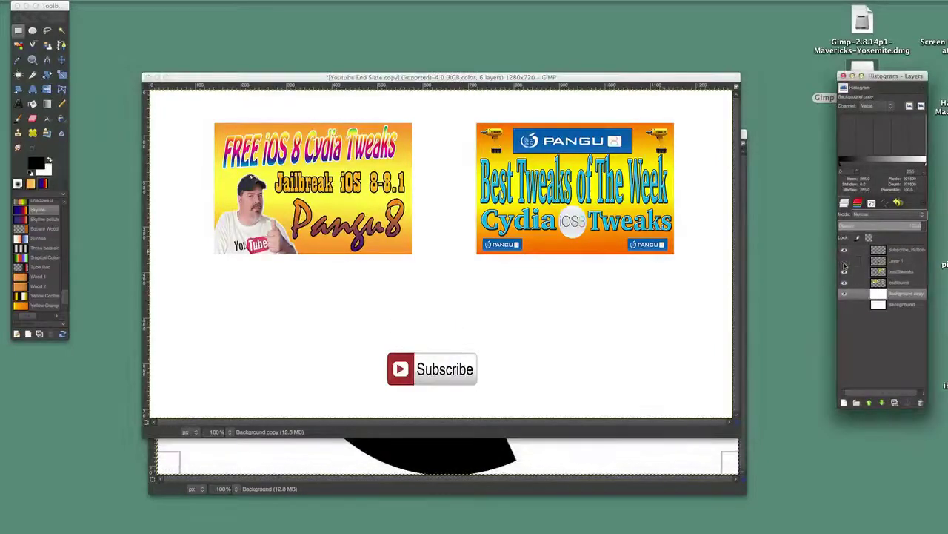
{"action": "left_click", "coordinate": [845, 261]}
{"action": "left_click", "coordinate": [845, 261]}
{"action": "left_click", "coordinate": [845, 261]}
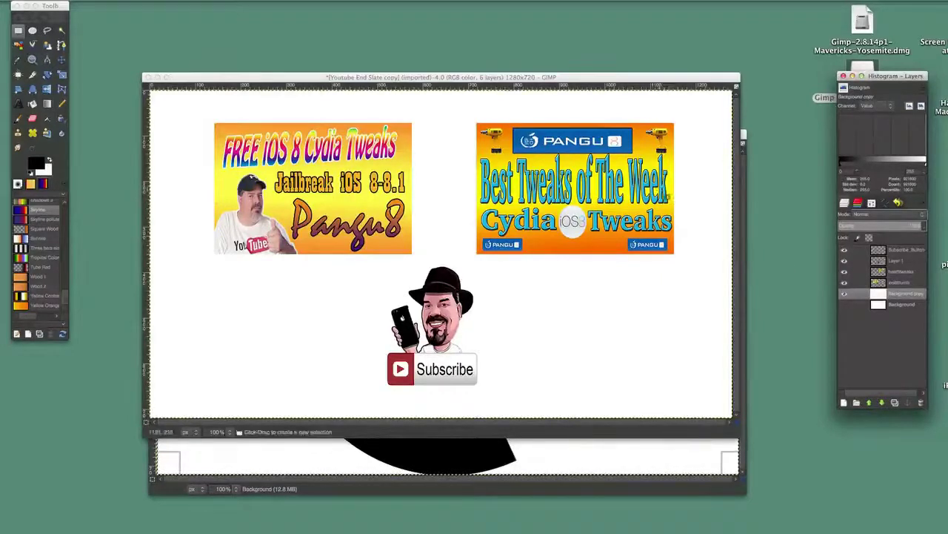
Move the end slate's window lower and bring the untitled image with the black wedges to the front.
{"action": "left_click_drag", "start_coordinate": [190, 451], "coordinate": [710, 472]}
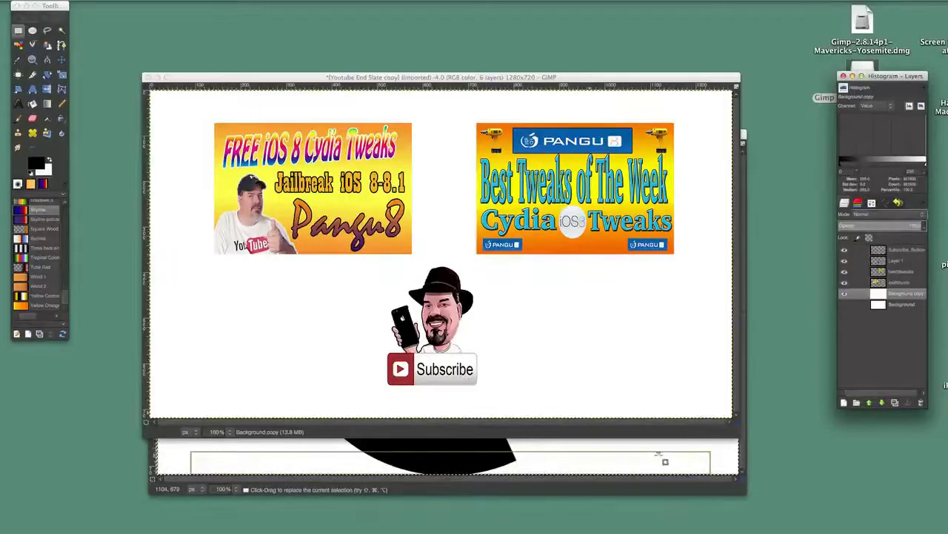
{"action": "left_click", "coordinate": [664, 461]}
{"action": "left_click_drag", "start_coordinate": [185, 77], "coordinate": [181, 185]}
{"action": "left_click", "coordinate": [231, 132]}
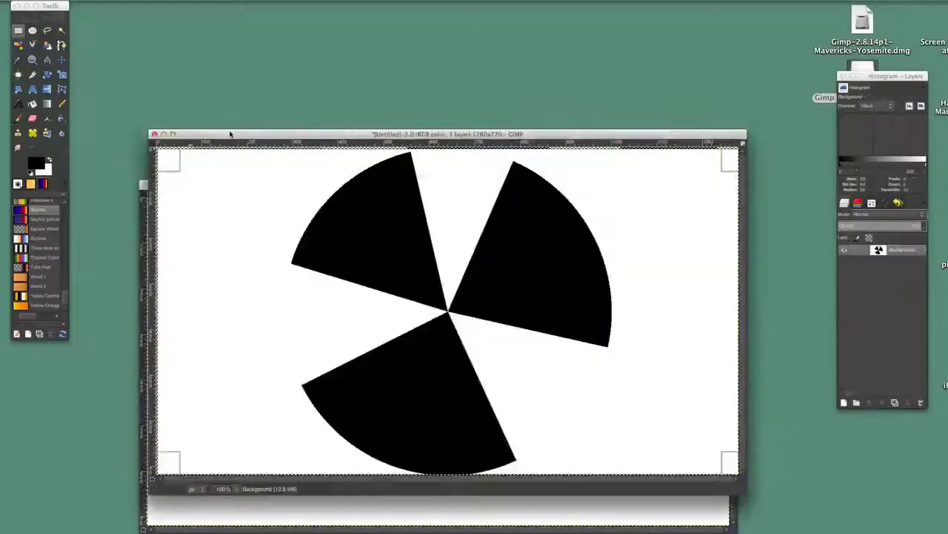